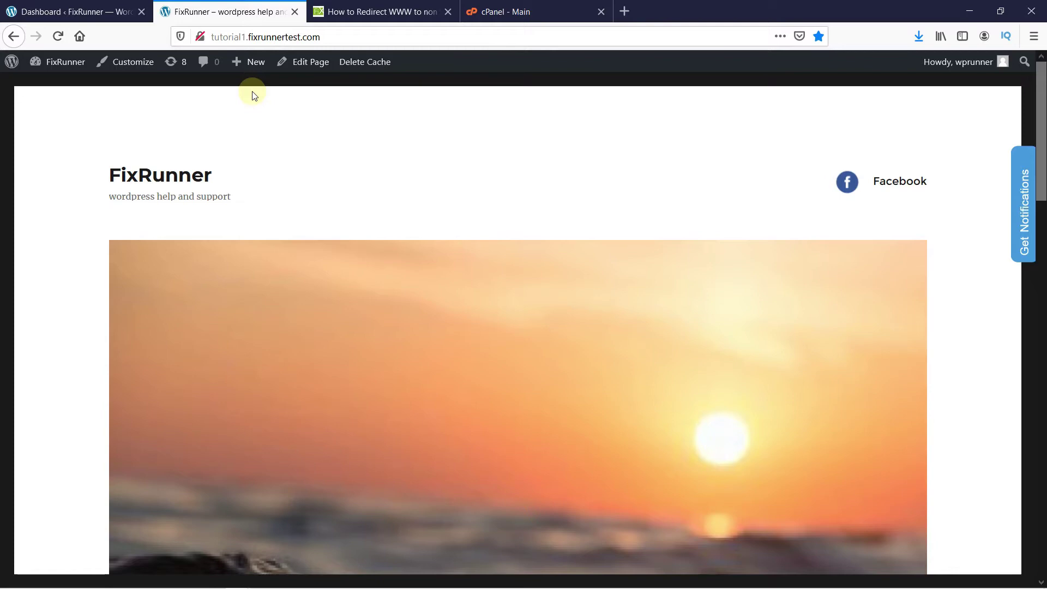
Step: Open the tutorial1.fixrunnertest.com folder in File Manager and bring up the .htaccess context menu
click(503, 12)
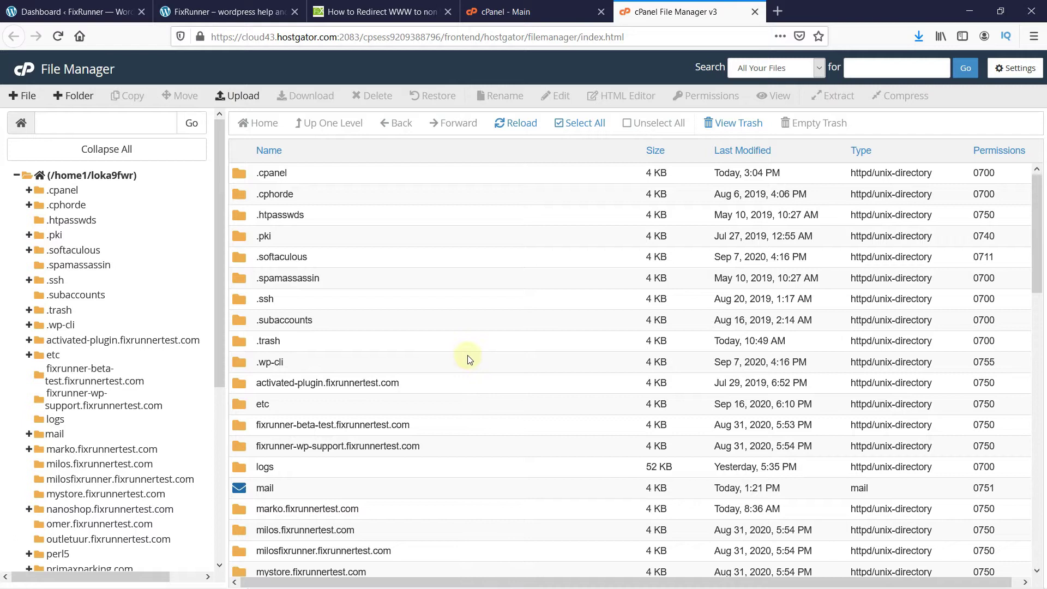
scroll(509, 366, down, 1)
scroll(510, 366, down, 3)
scroll(516, 360, down, 2)
scroll(531, 356, down, 3)
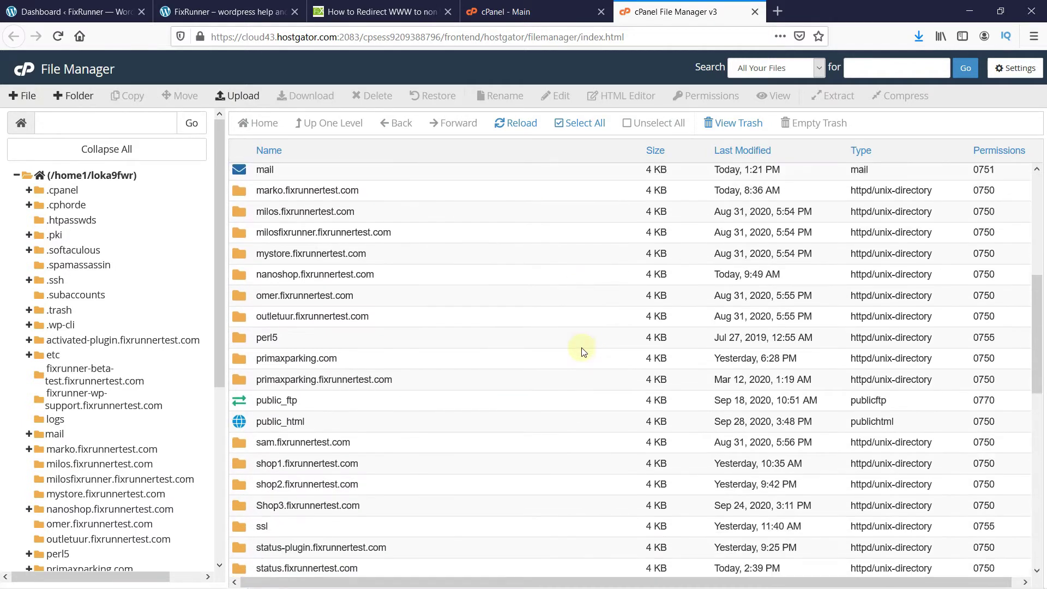
scroll(573, 351, down, 3)
scroll(582, 352, down, 3)
scroll(583, 354, down, 2)
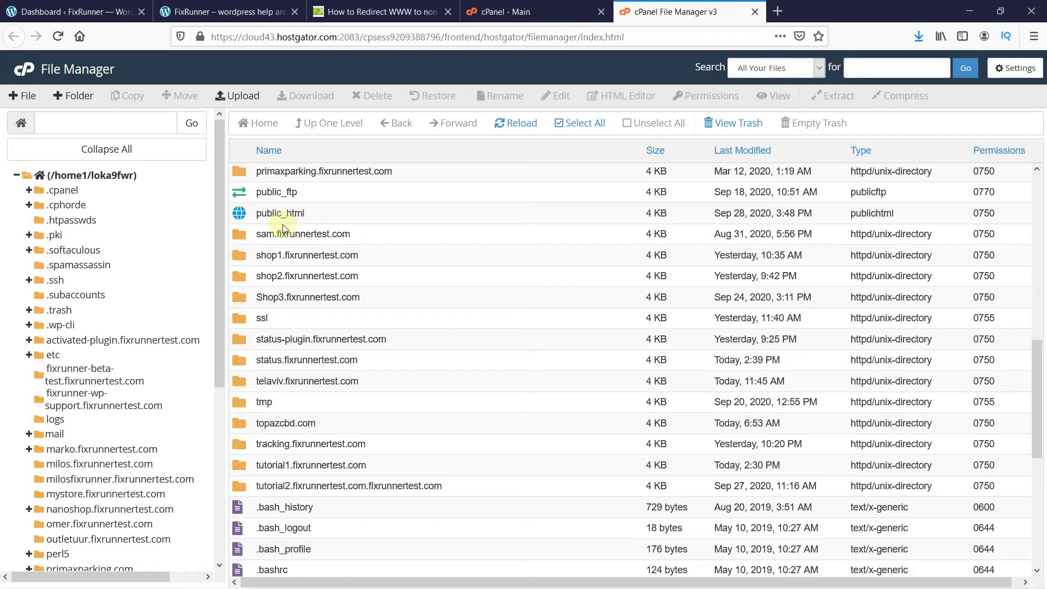
double_click(238, 472)
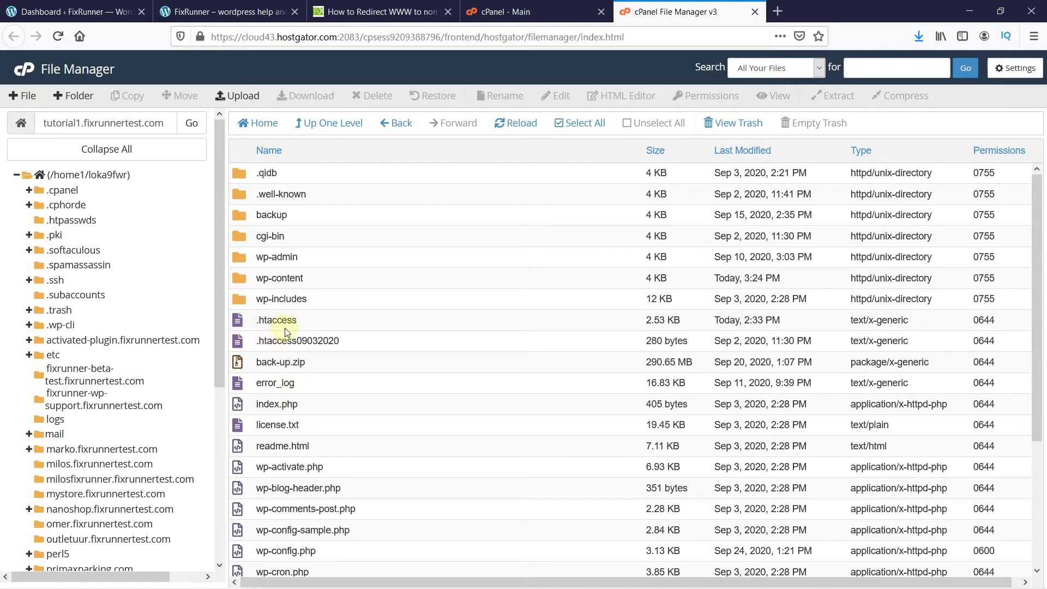
click(244, 325)
right_click(244, 325)
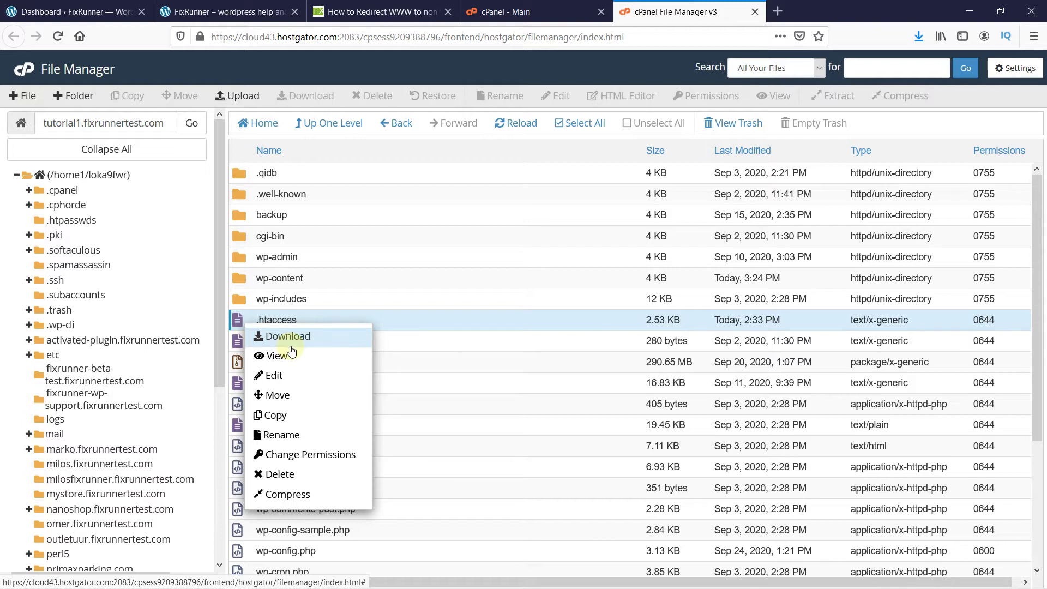
Step: Open .htaccess in the File Manager code editor using the Edit action
click(289, 378)
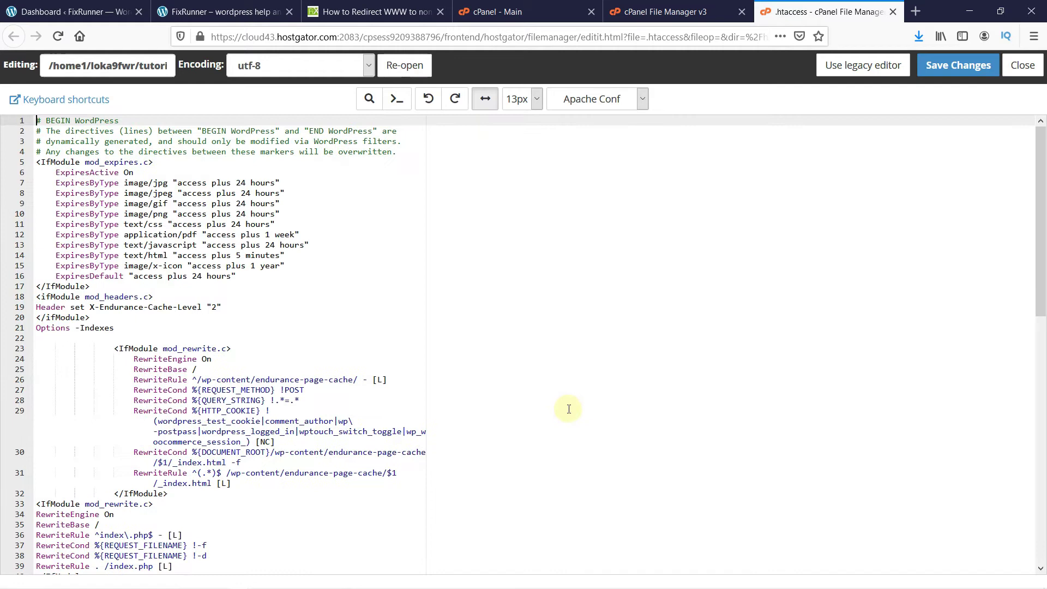
scroll(564, 395, down, 4)
scroll(564, 396, down, 4)
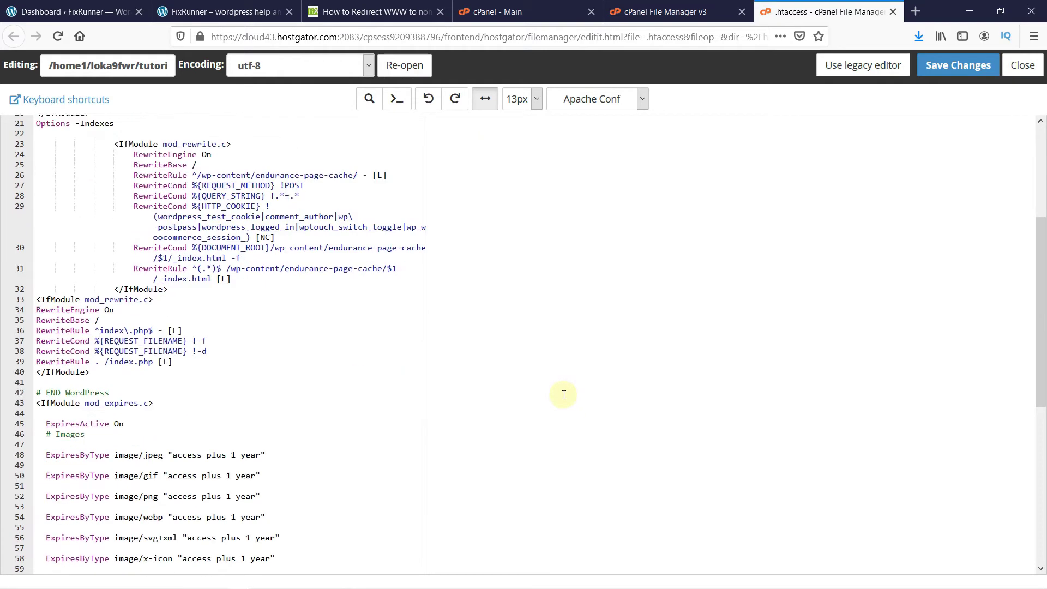
scroll(563, 395, down, 1)
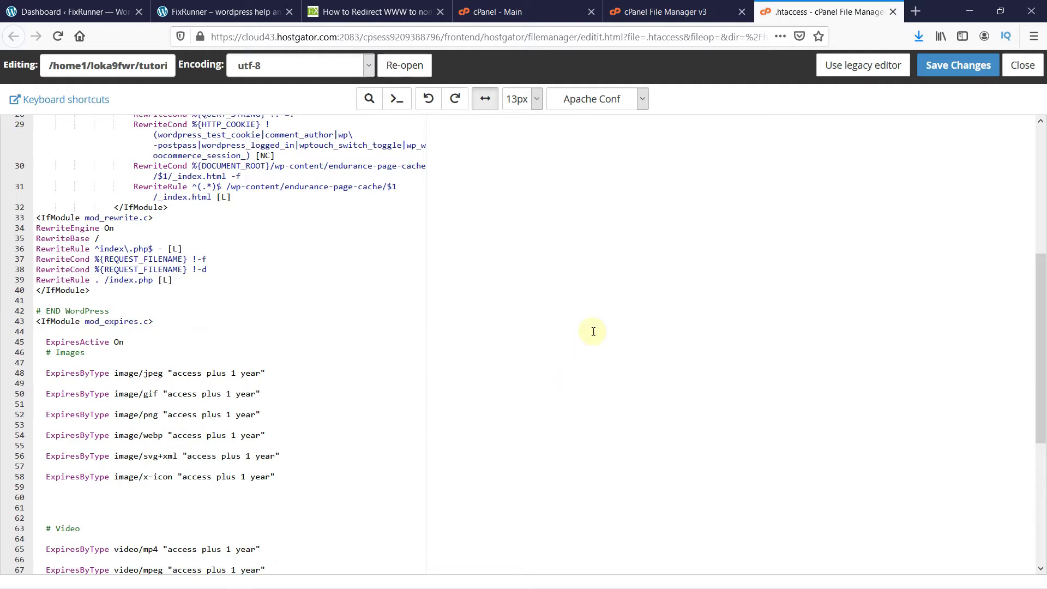
Step: Copy the three www-redirect rewrite lines from the FixRunner tutorial's code block
click(373, 12)
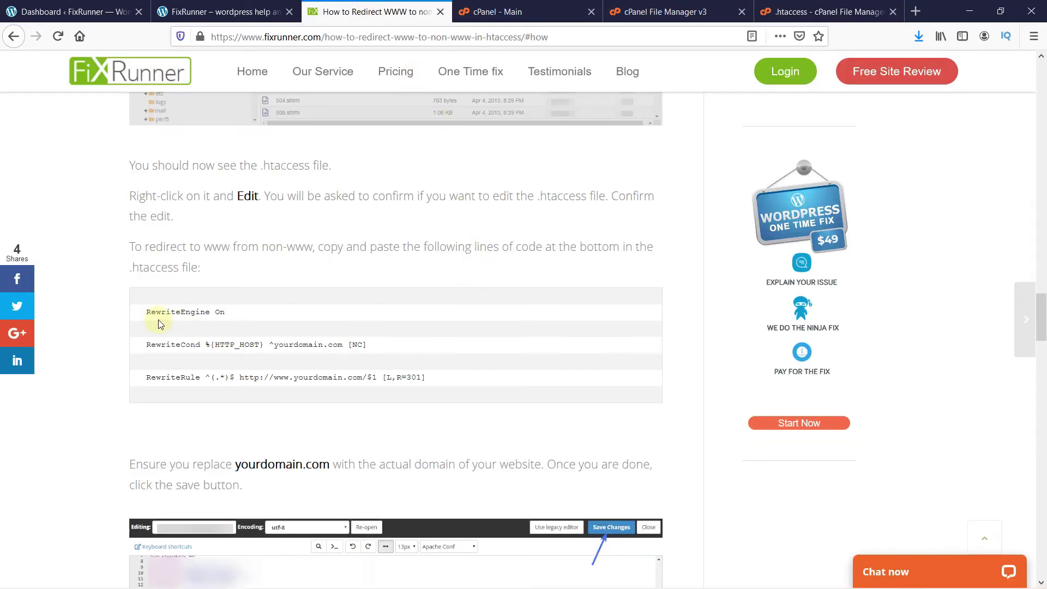
mouse_move(141, 311)
mouse_down()
mouse_move(194, 339)
mouse_move(426, 381)
mouse_up()
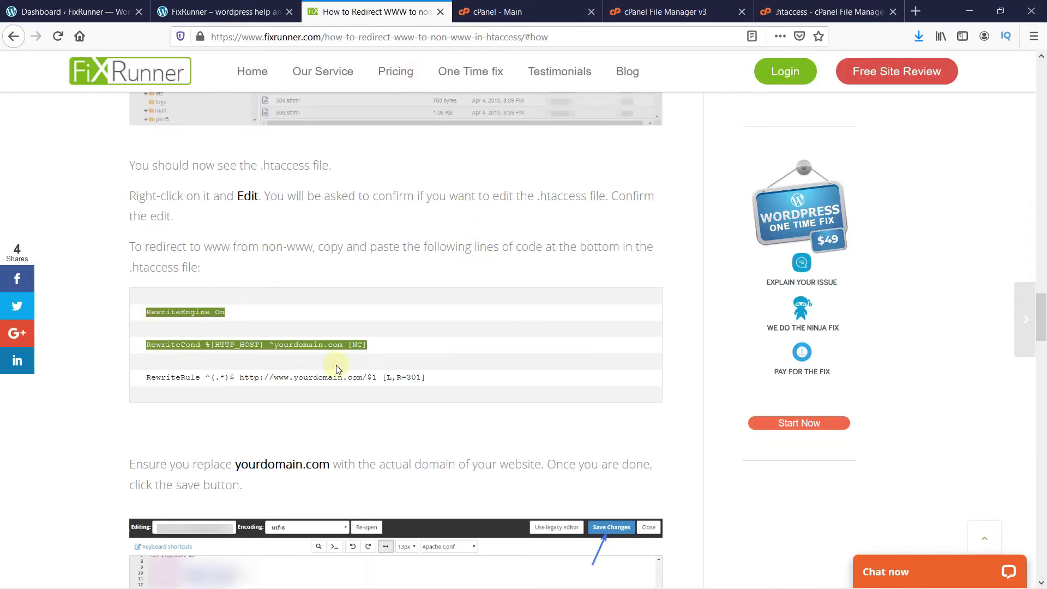
click(425, 378)
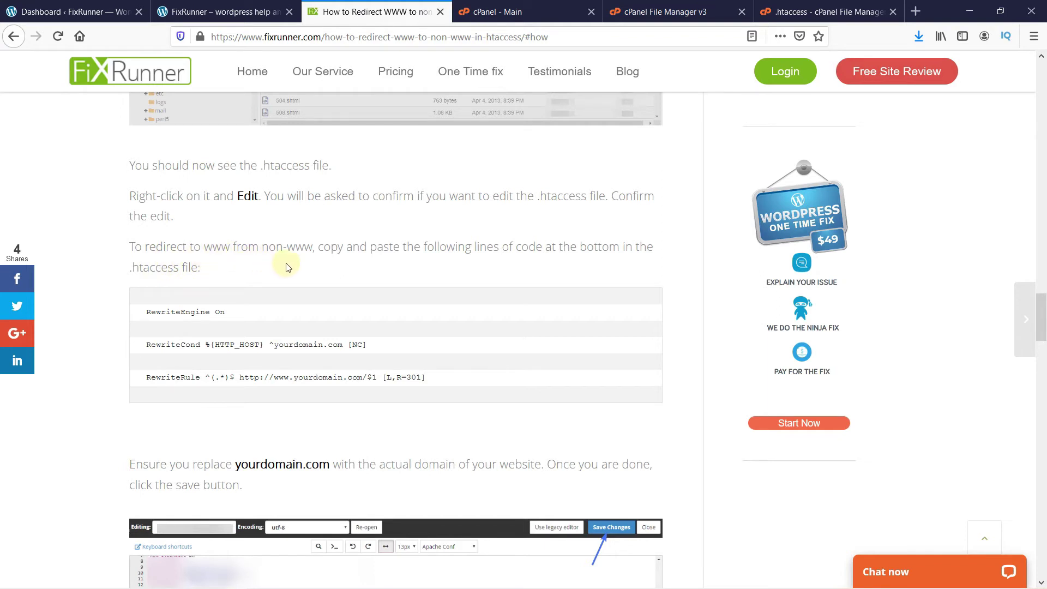
Step: Paste the three rewrite lines into .htaccess after two blank lines below line 39
click(796, 14)
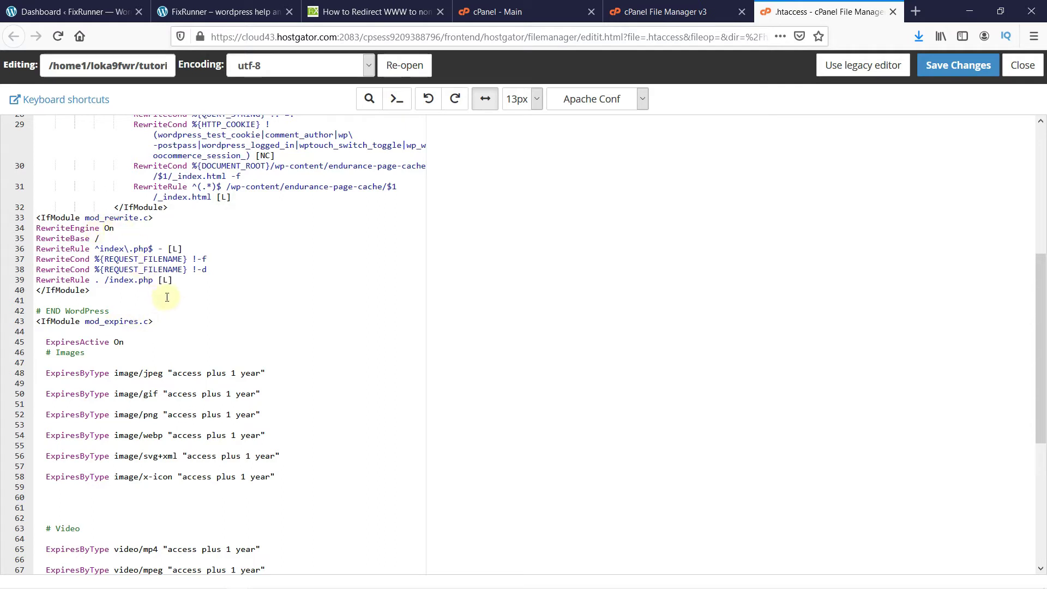
click(178, 281)
key(Return)
key(Return)
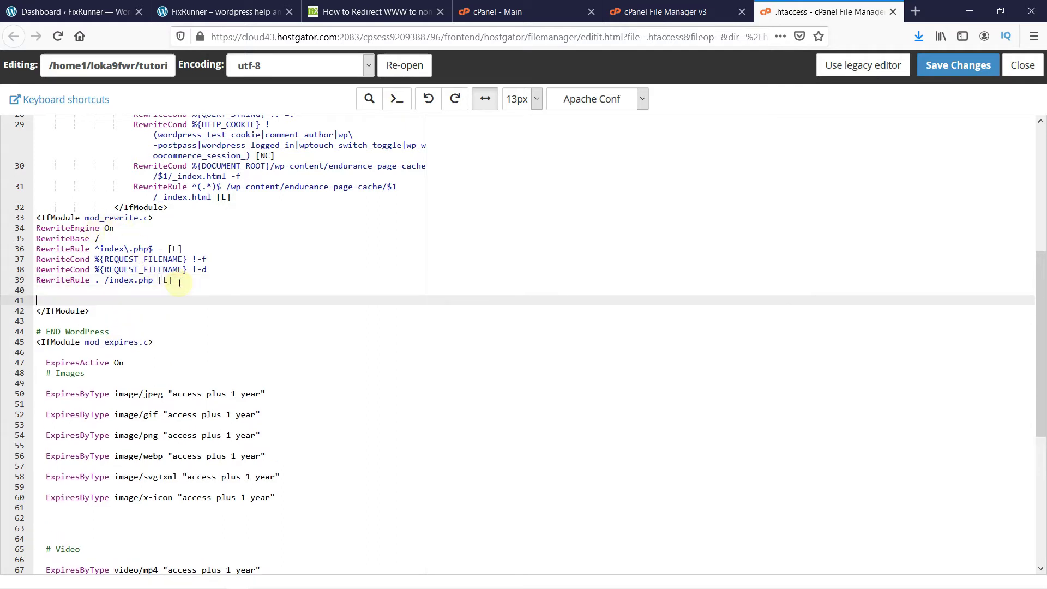
key(Return)
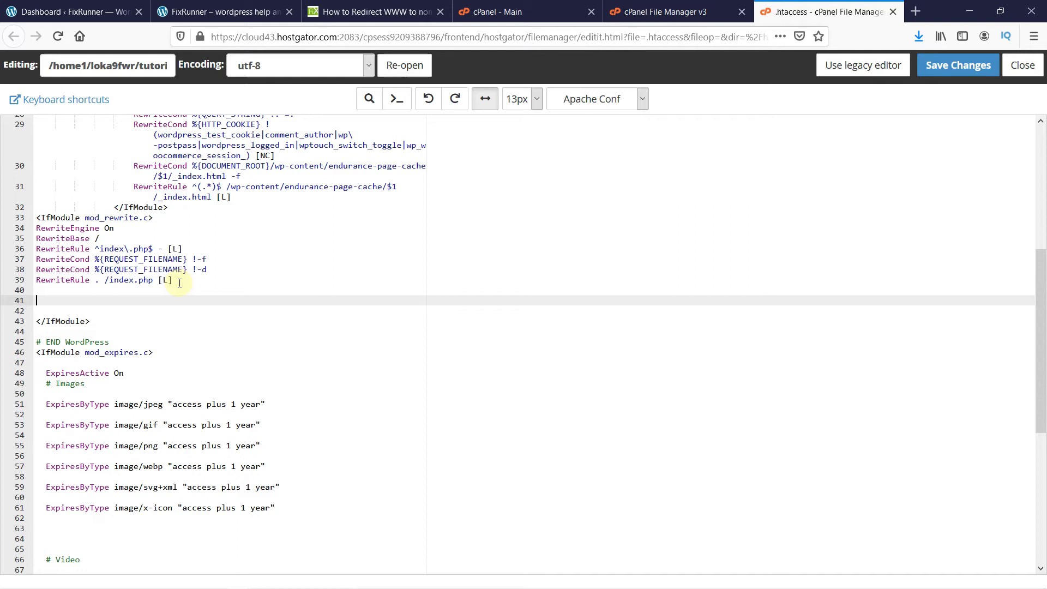
text(RewriteEngine On  RewriteCond %{HTTP_HOST} ^yourdomain.com [NC]  RewriteRule ^(.*)$ http://www.yourdomain.com/$1 [L,R=301])
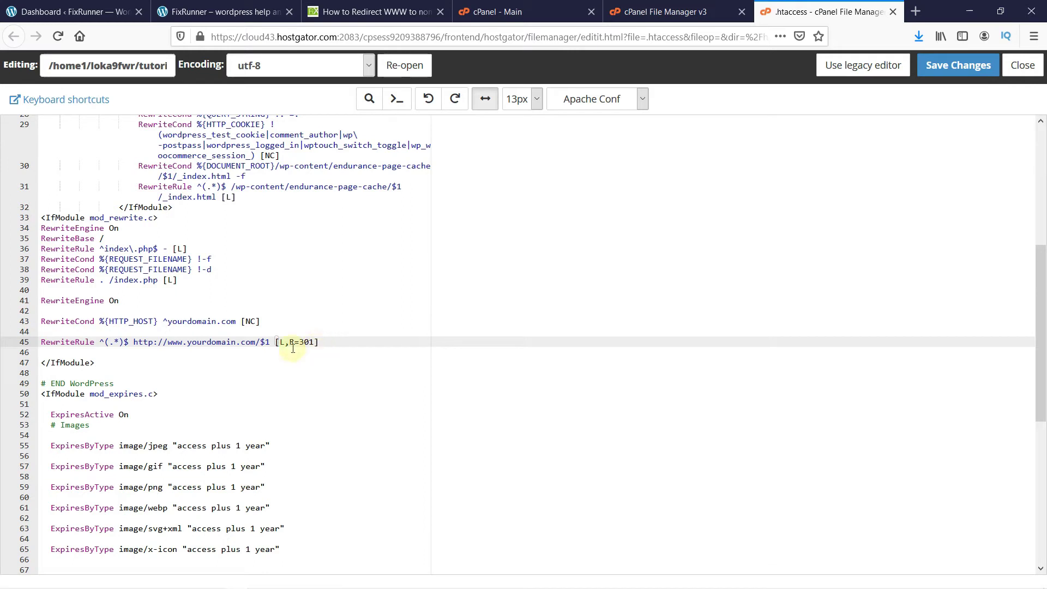
Step: Start erasing the yourdomain.com placeholder in the line 43 RewriteCond
click(235, 321)
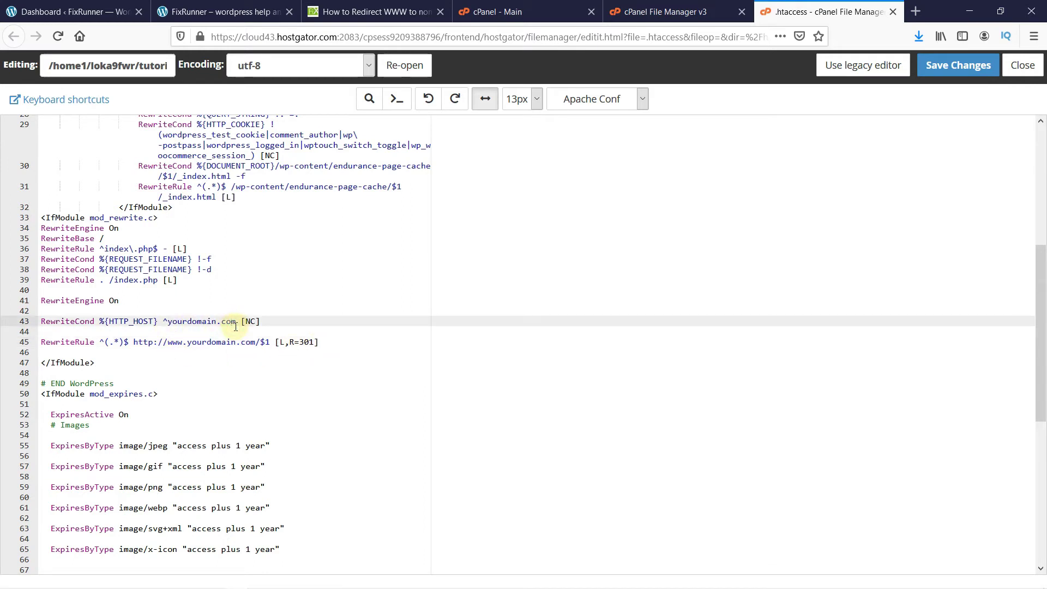
key(BackSpace)
key(BackSpace)
key(BackSpace)
key(BackSpace)
key(BackSpace)
key(BackSpace)
key(BackSpace)
key(BackSpace)
key(BackSpace)
key(BackSpace)
key(BackSpace)
key(BackSpace)
key(BackSpace)
key(BackSpace)
text(tutorial1)
text(.fixru)
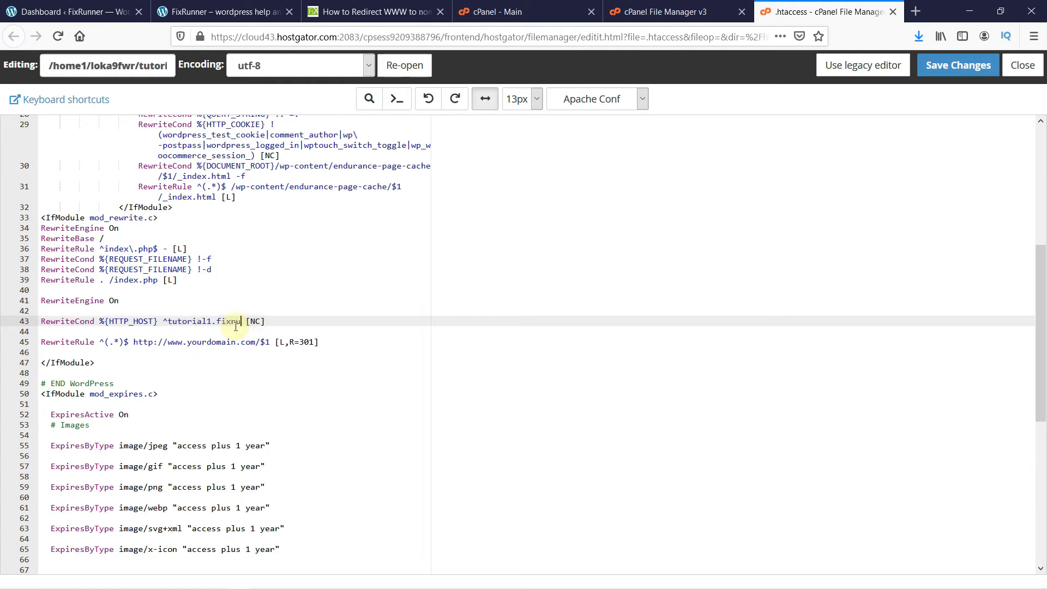
text(nnertest.)
text(c)
text(om)
click(237, 342)
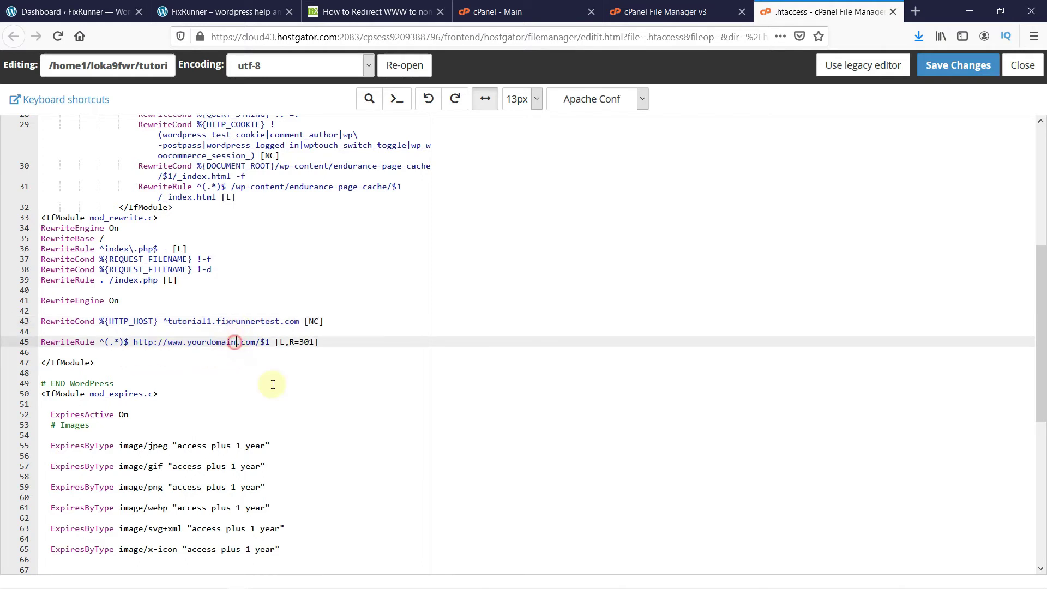
key(BackSpace)
key(BackSpace)
key(BackSpace)
key(BackSpace)
key(BackSpace)
key(BackSpace)
key(BackSpace)
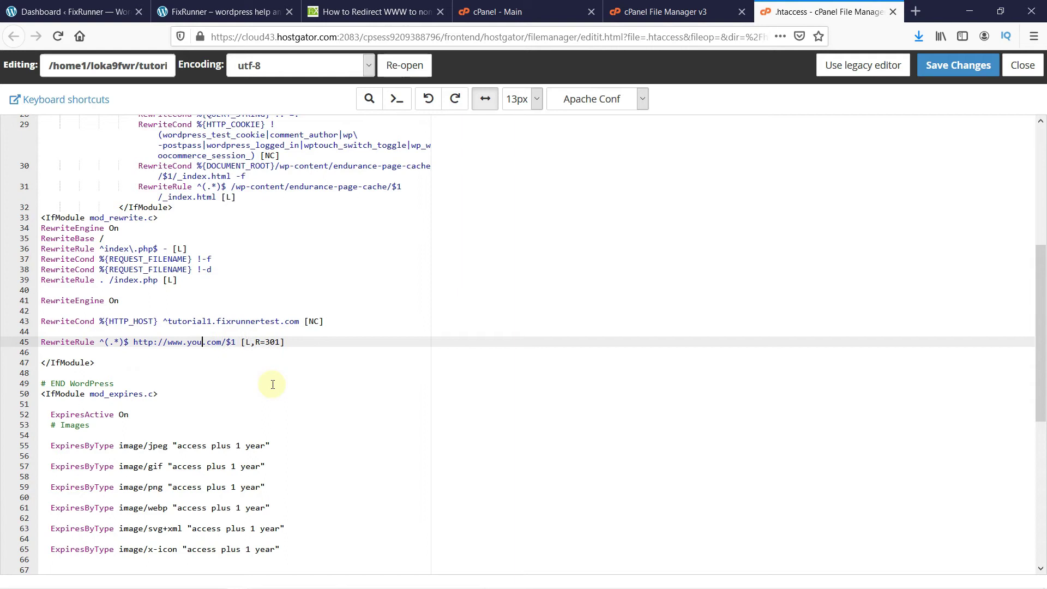
key(BackSpace)
key(BackSpace)
key(BackSpace)
text(tuto)
text(rial1.fi)
text(xrunnert)
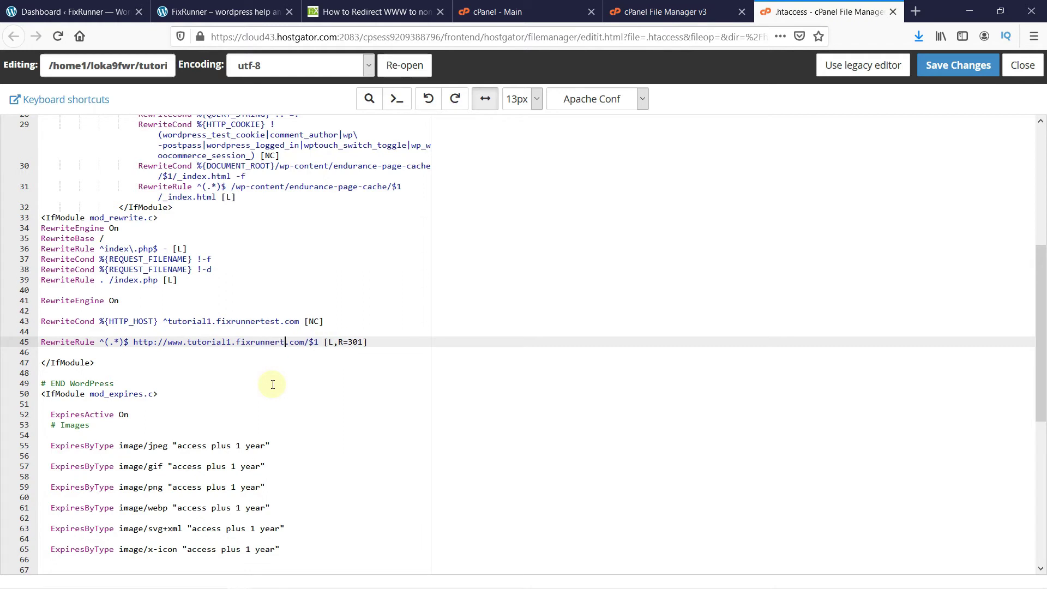
text(est)
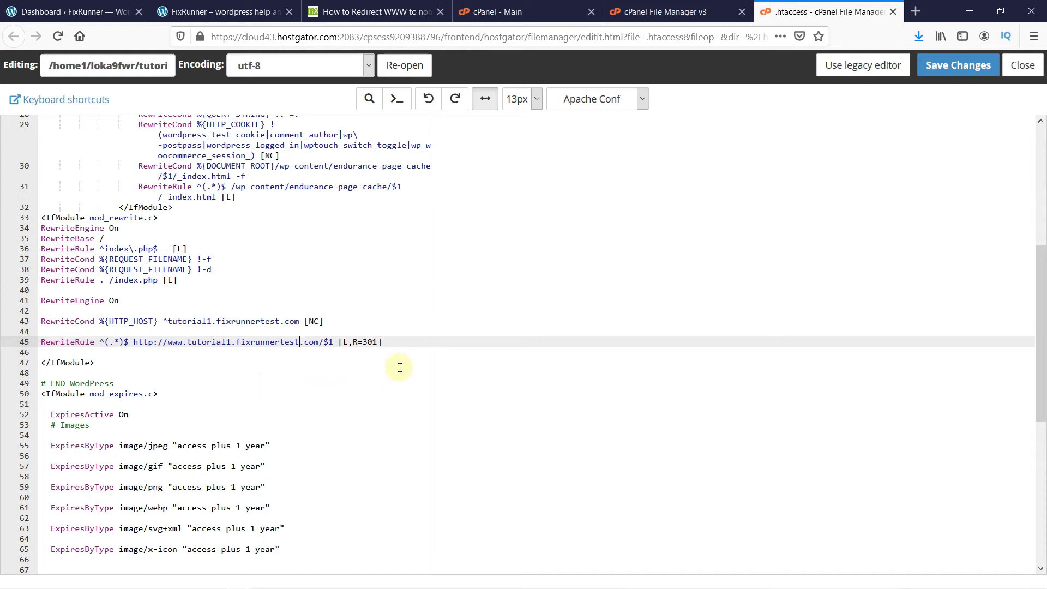
click(415, 341)
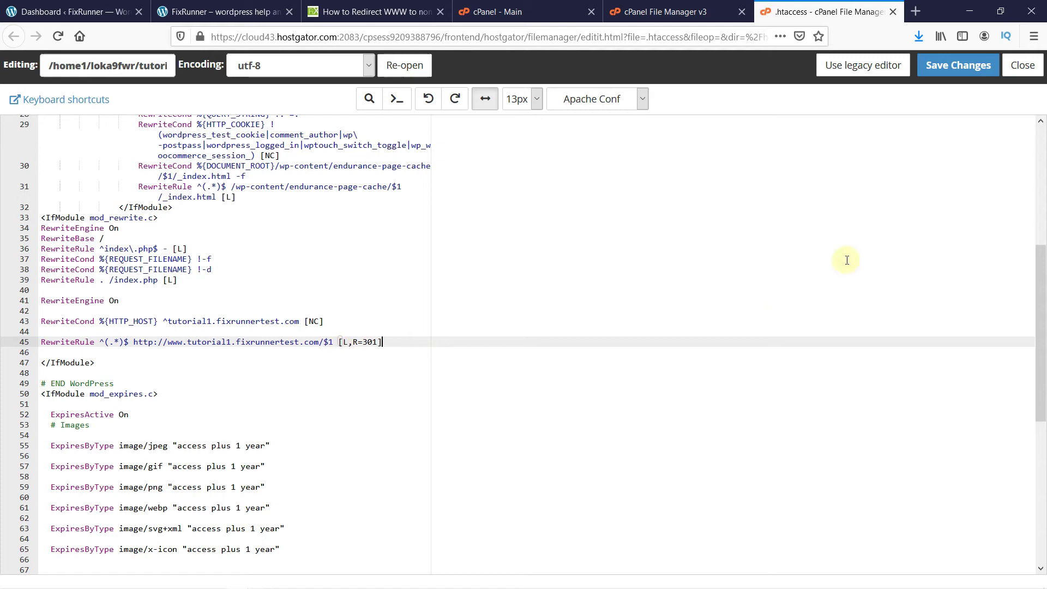
click(959, 66)
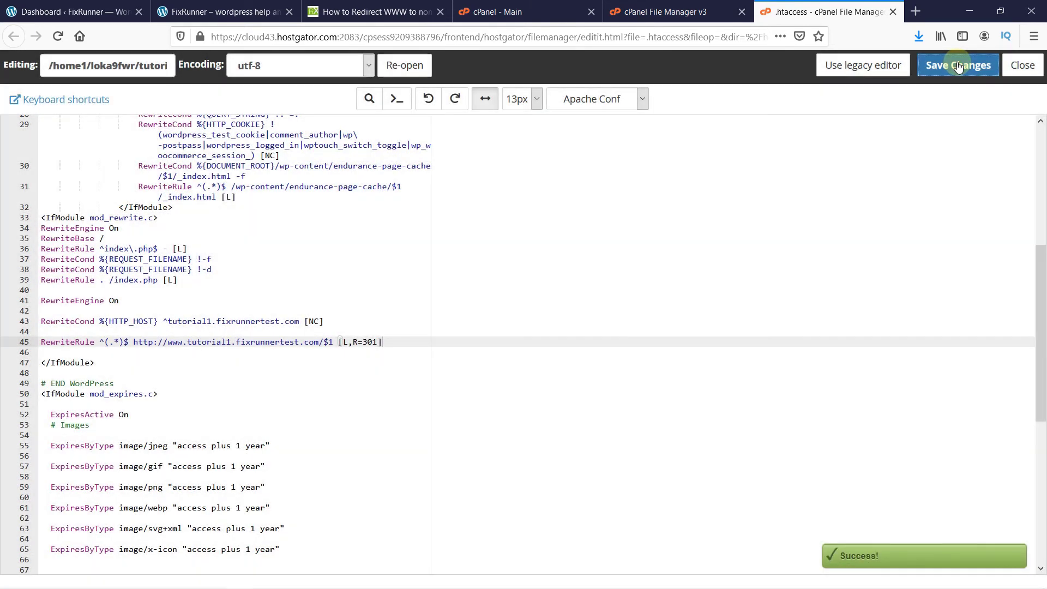
click(1023, 64)
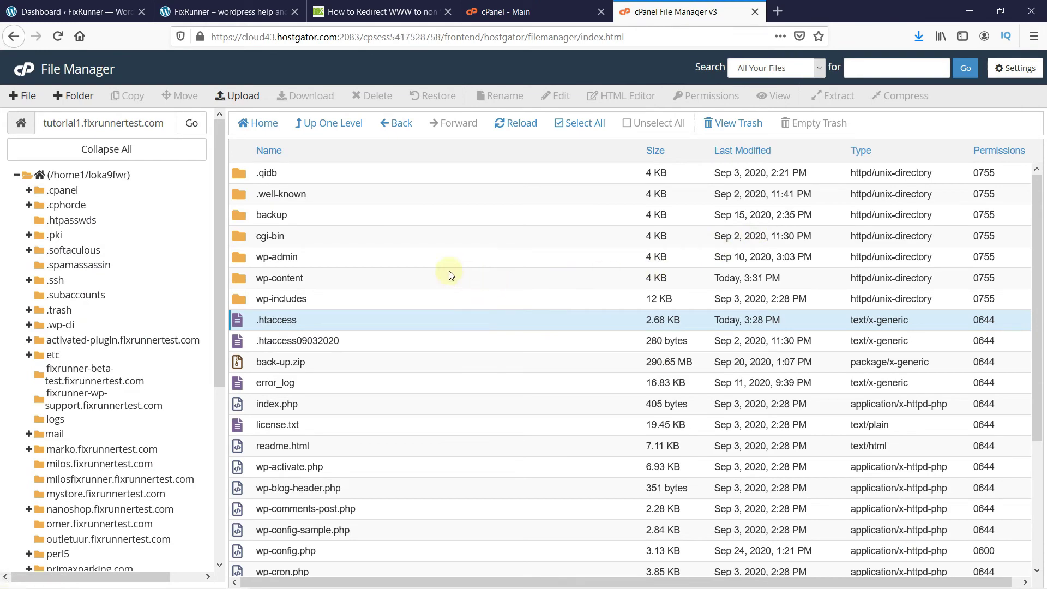
click(74, 12)
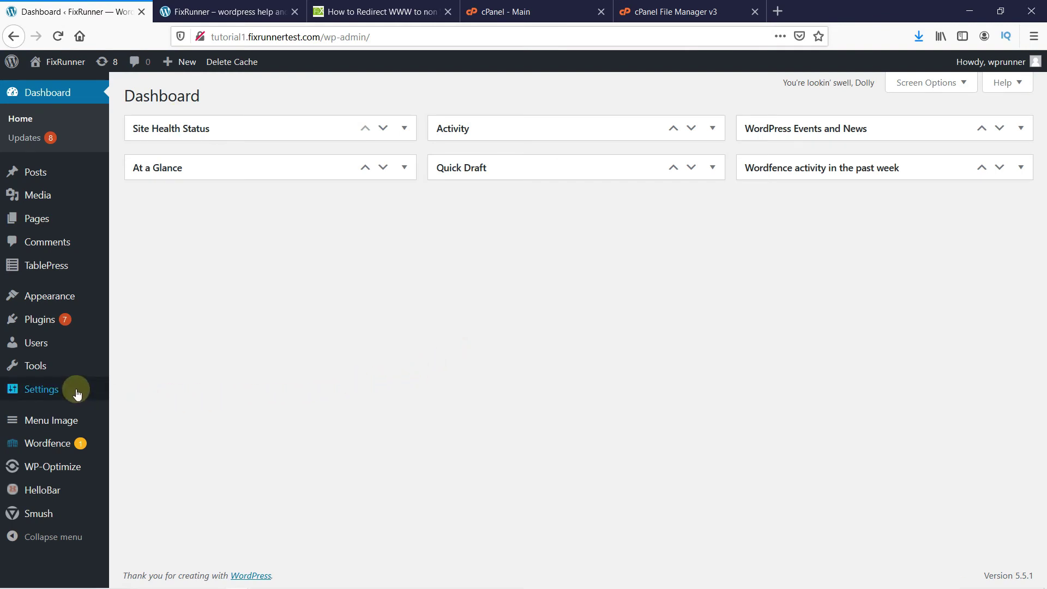
mouse_move(41, 388)
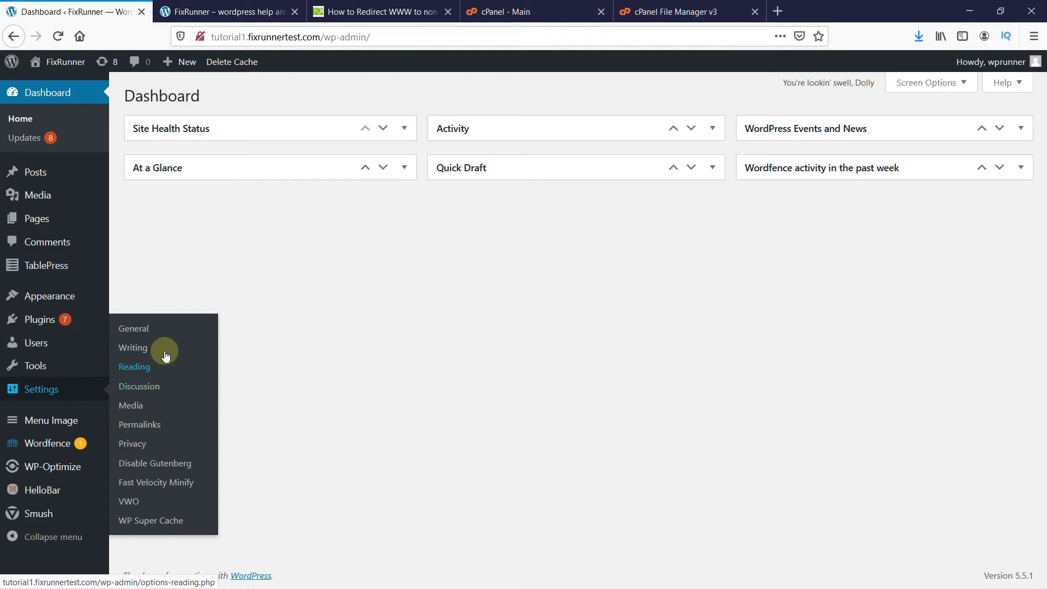
click(152, 332)
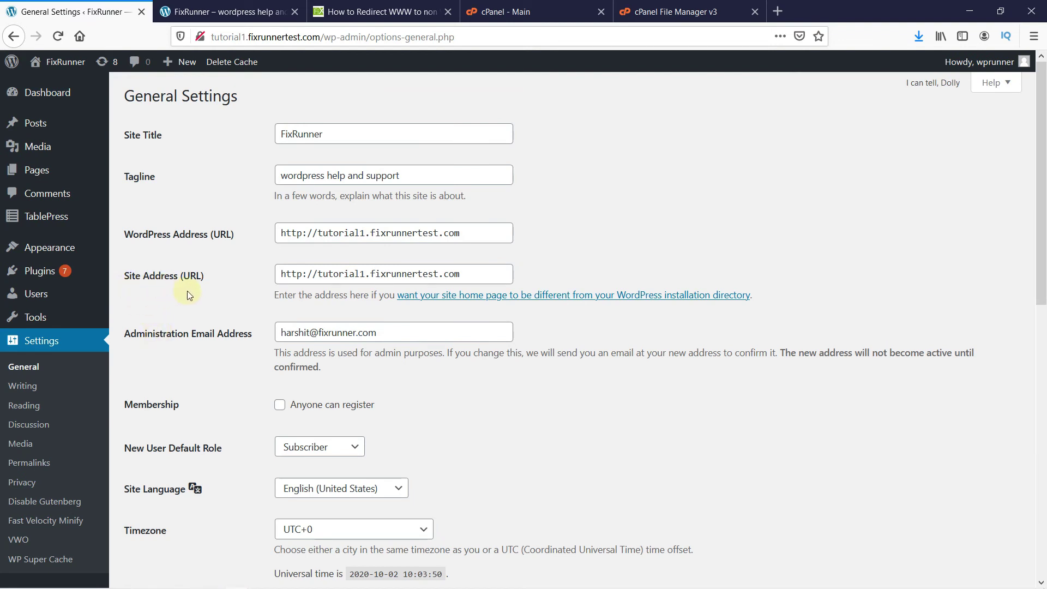
click(318, 276)
text(www)
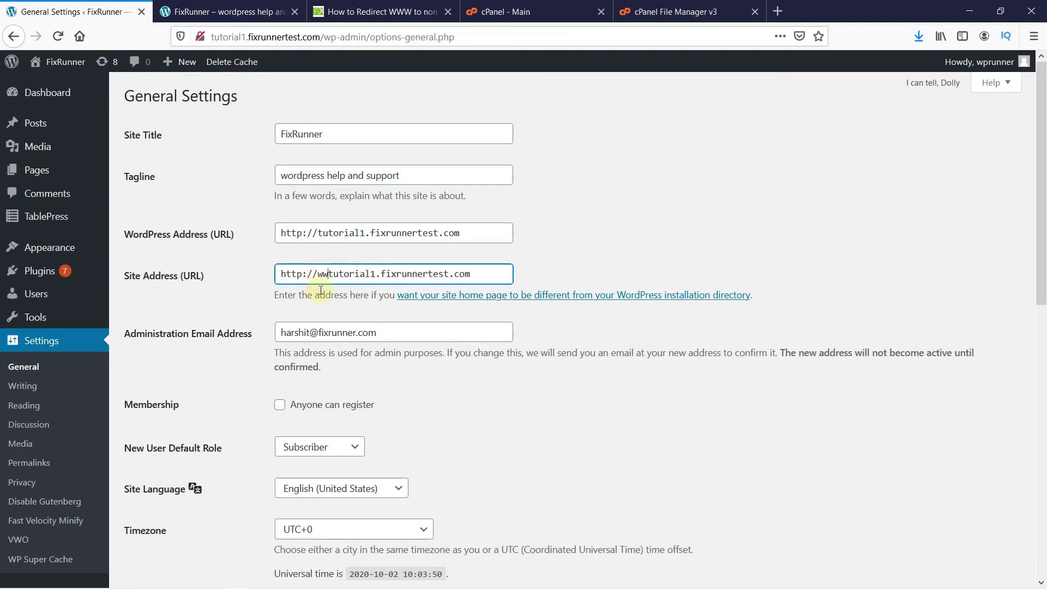
text(.)
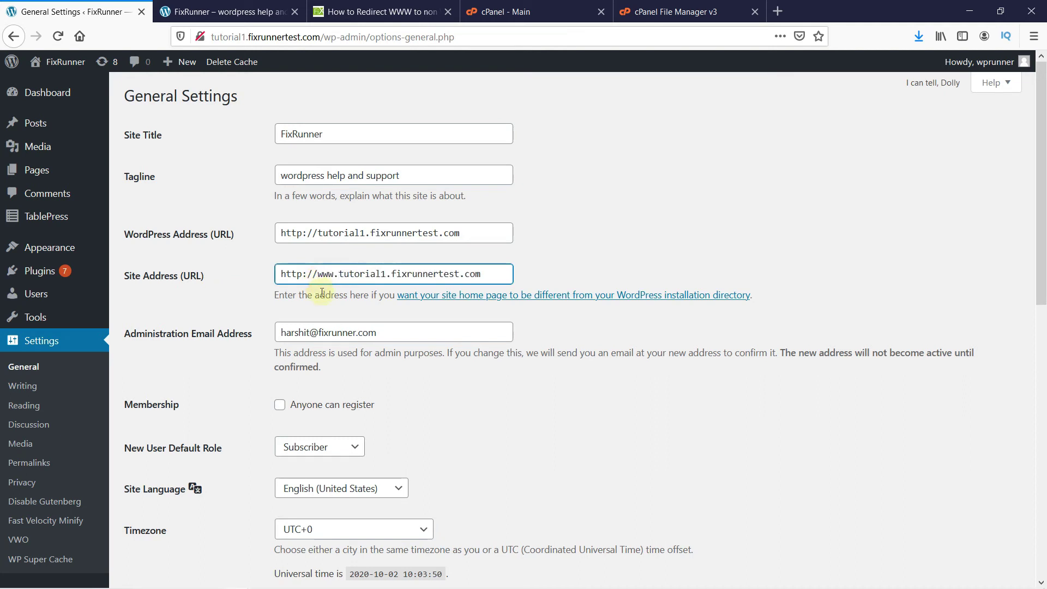
click(545, 277)
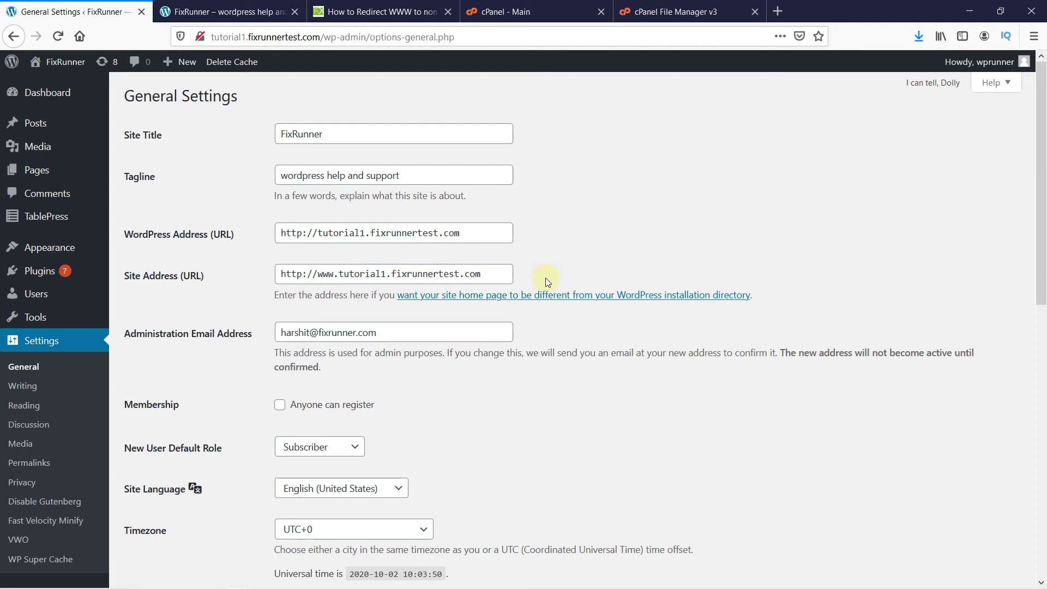
scroll(545, 278, down, 3)
scroll(545, 278, down, 3)
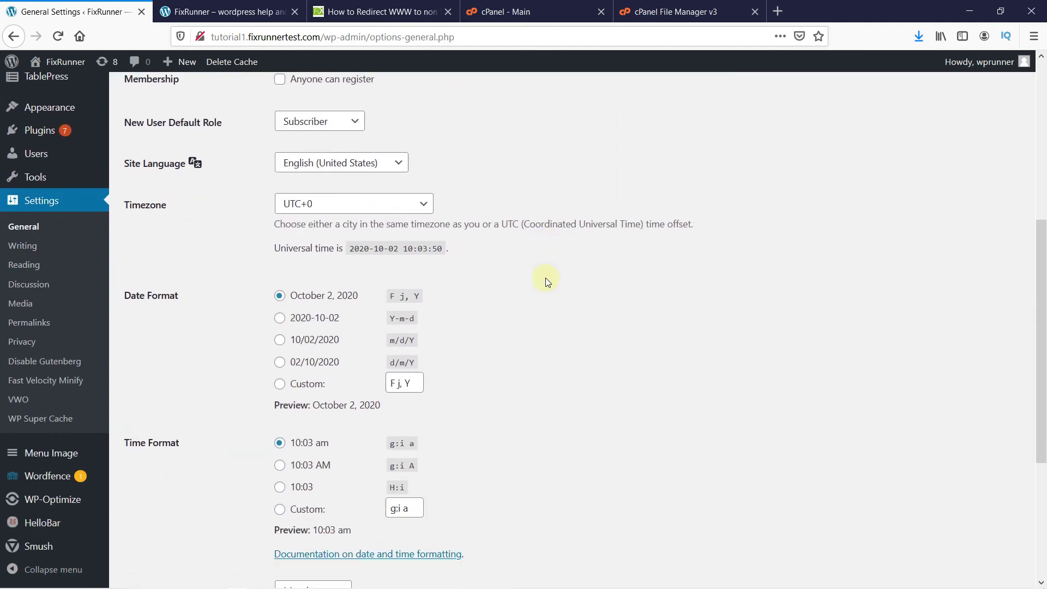
scroll(545, 278, down, 3)
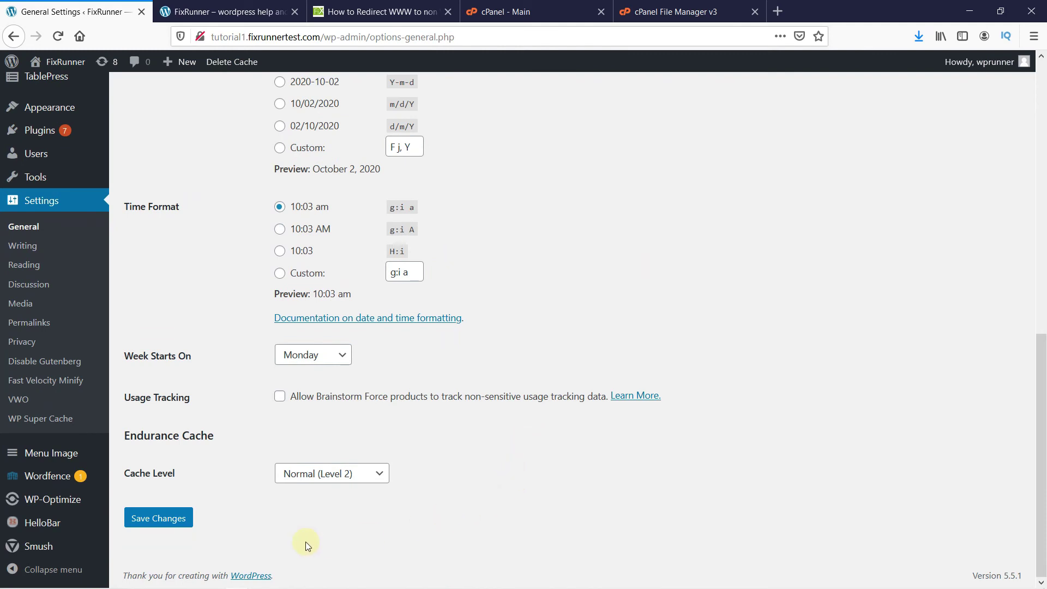
click(159, 524)
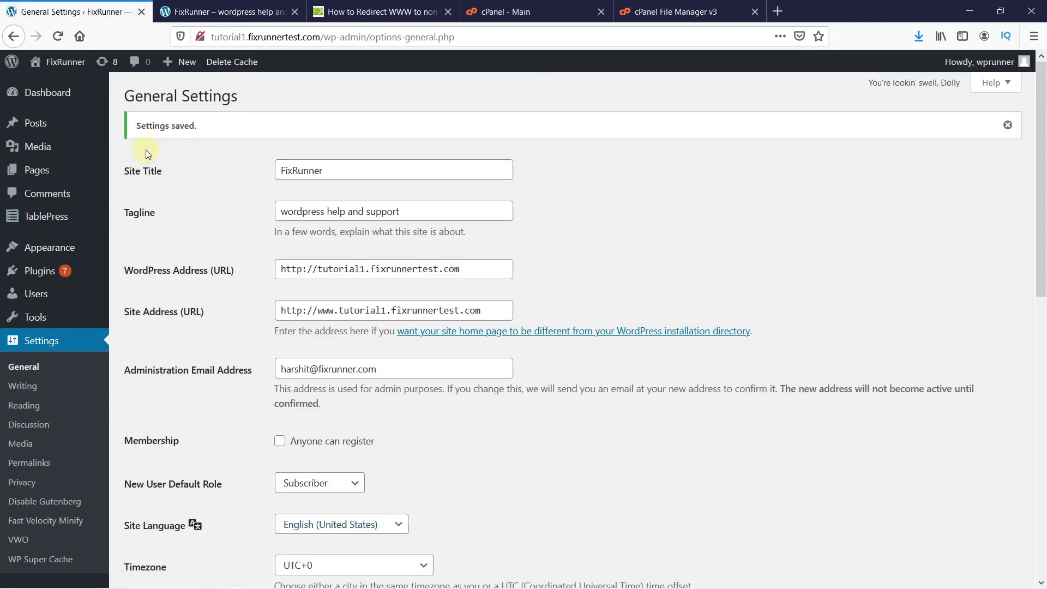
Step: Reload the FixRunner site to confirm it redirects to the www address
click(228, 11)
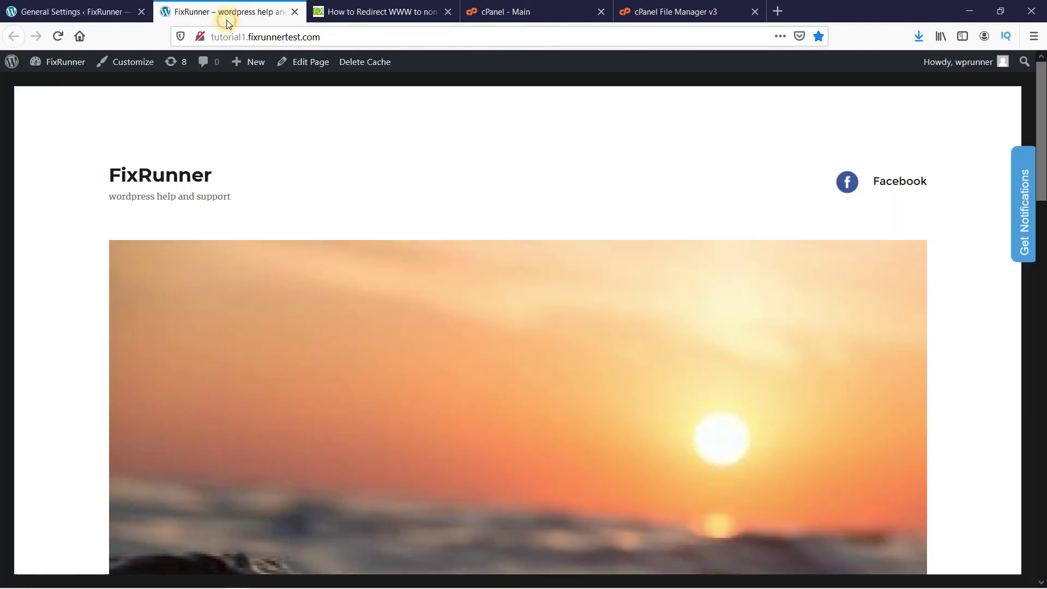
click(59, 36)
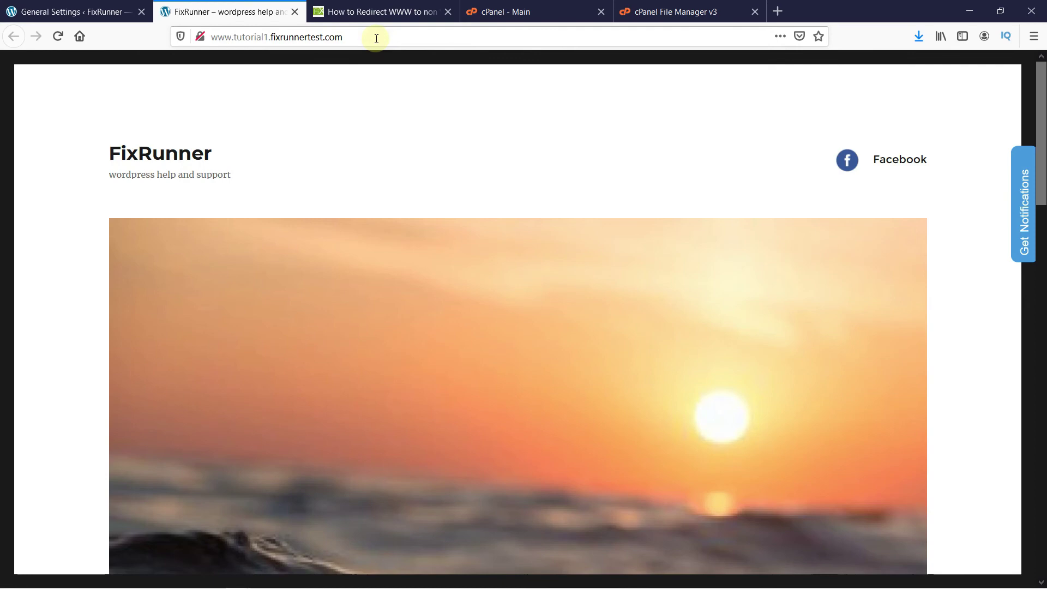
Step: Go to the FixRunner redirect guide to view its reverse www-to-non-www code
click(379, 11)
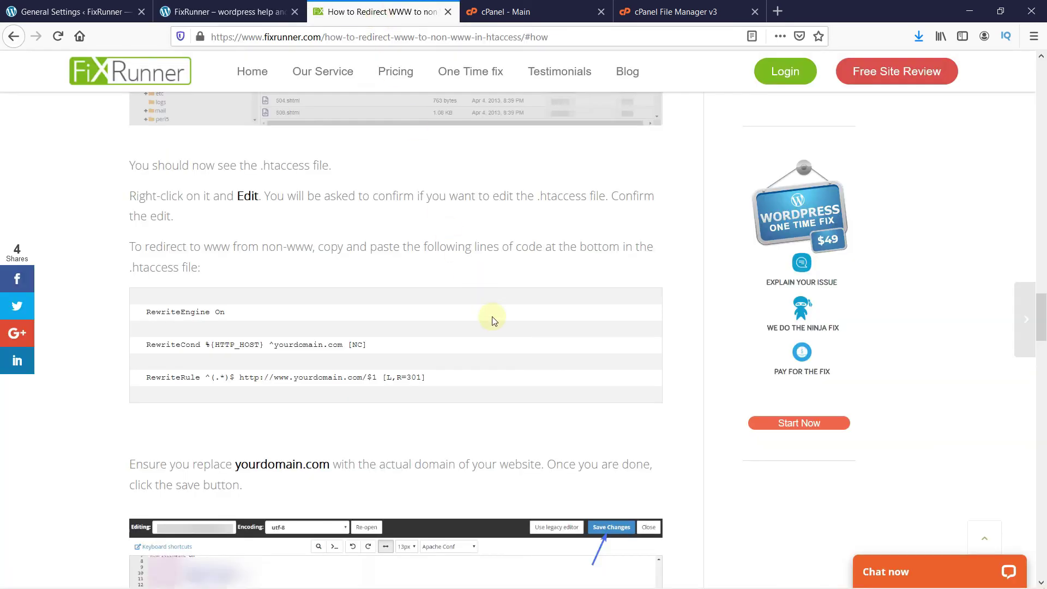
scroll(495, 323, down, 5)
scroll(494, 323, down, 3)
scroll(494, 324, down, 2)
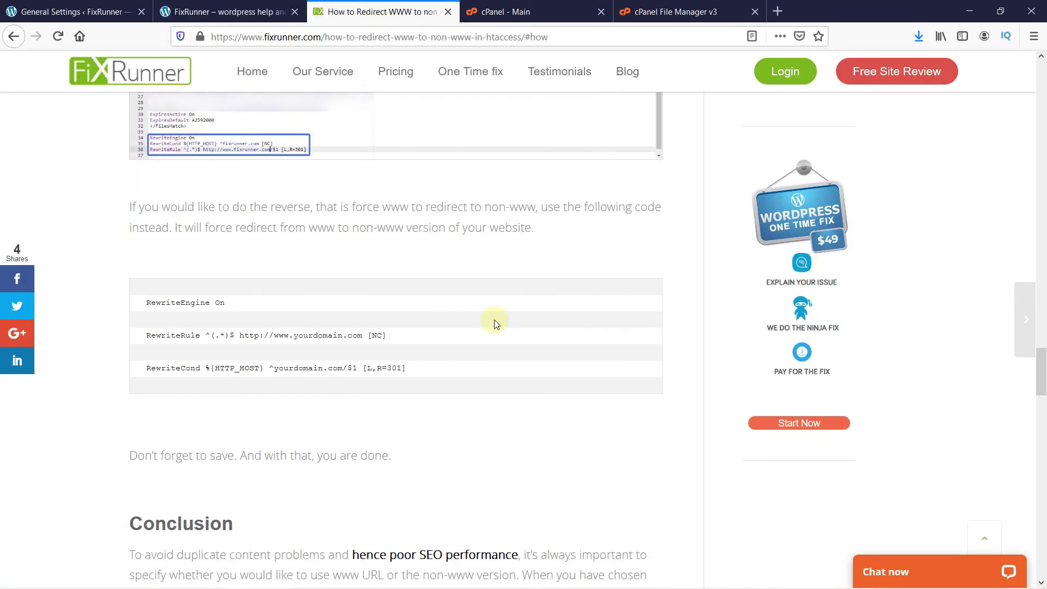